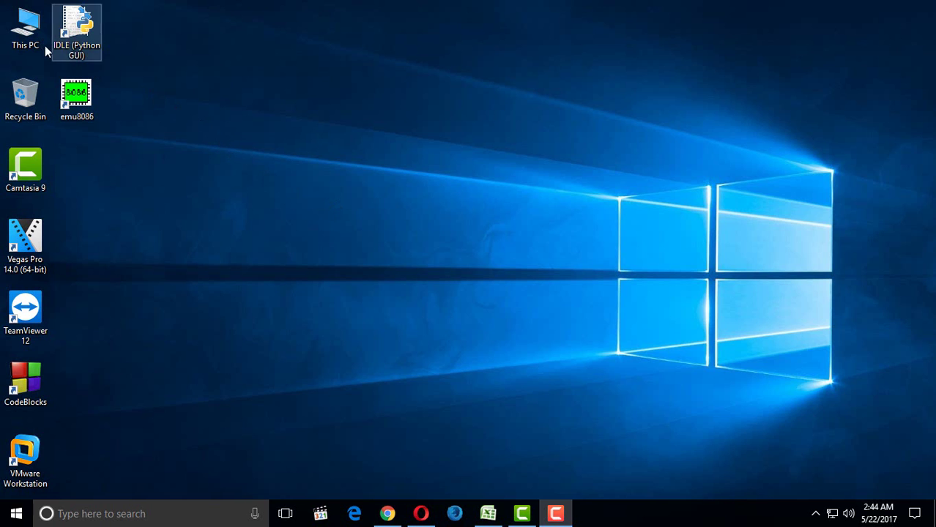
Step: Quick-format the 14.4 GB USB drive (D:) with the NTFS file system and close the format dialog
double_click(29, 33)
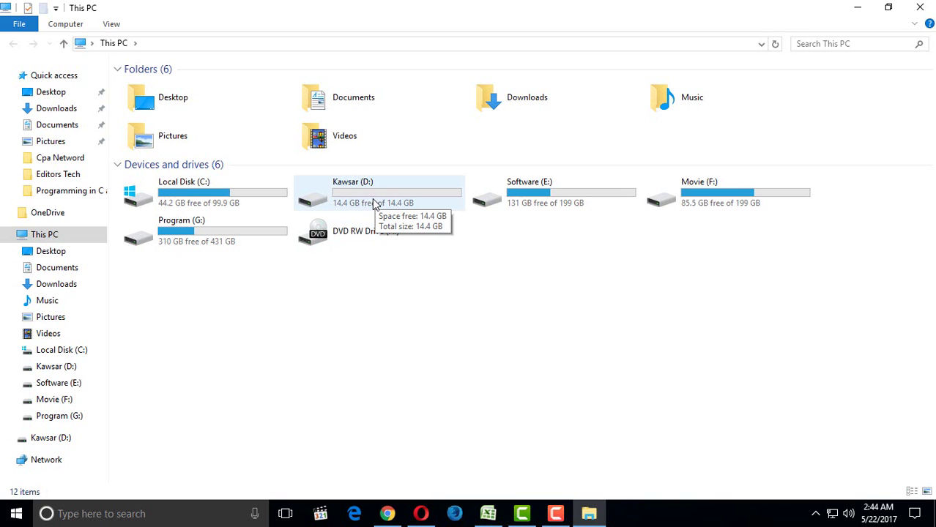
left_click(372, 201)
right_click(372, 202)
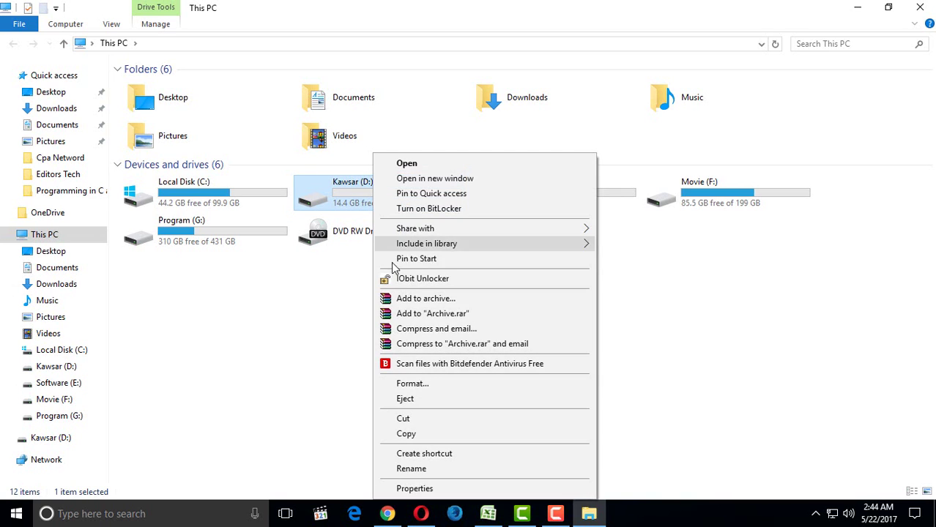
left_click(412, 384)
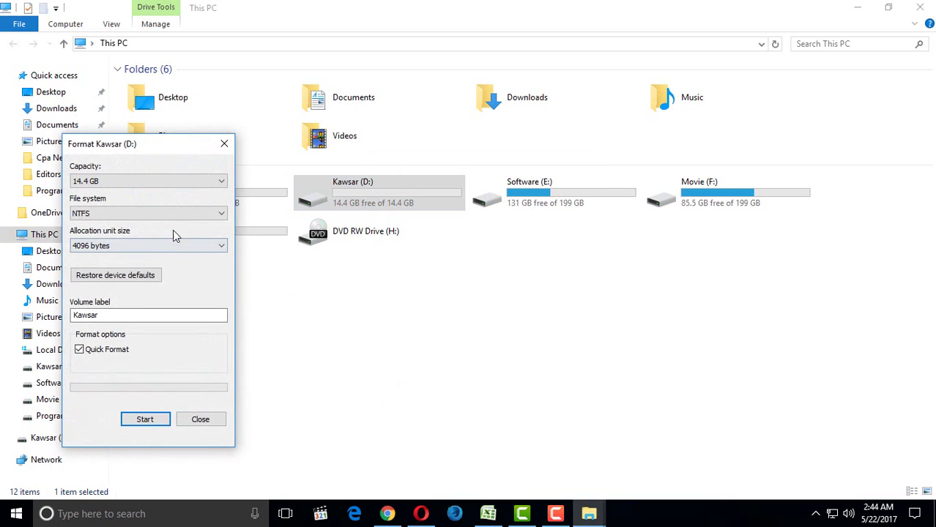
left_click(100, 213)
left_click(98, 215)
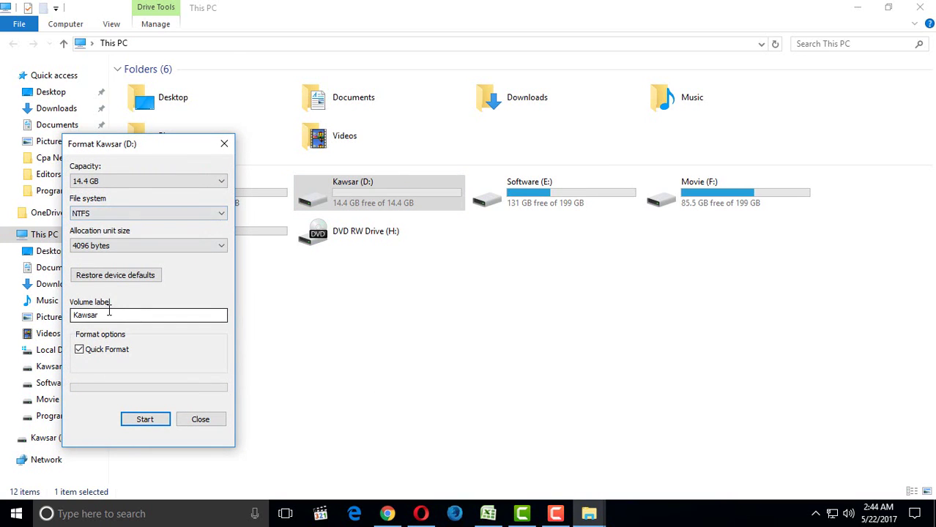
left_click(150, 422)
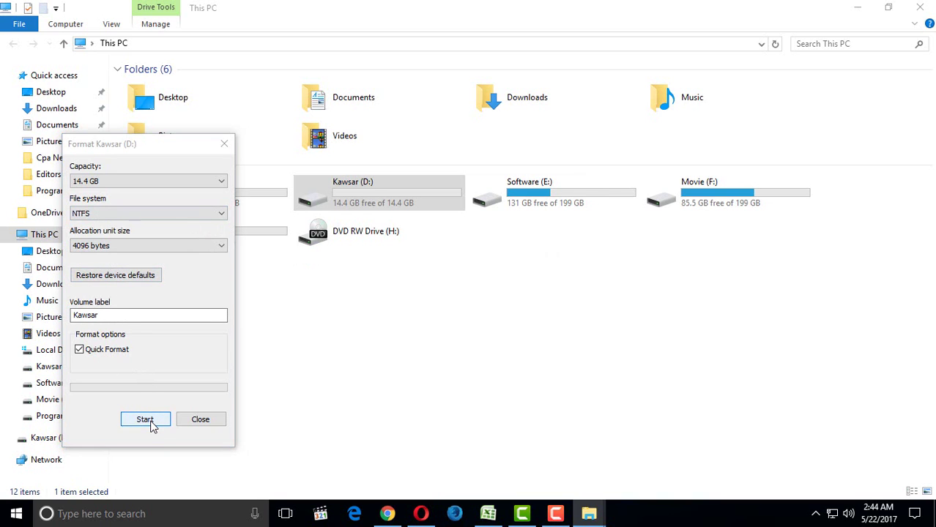
left_click(496, 258)
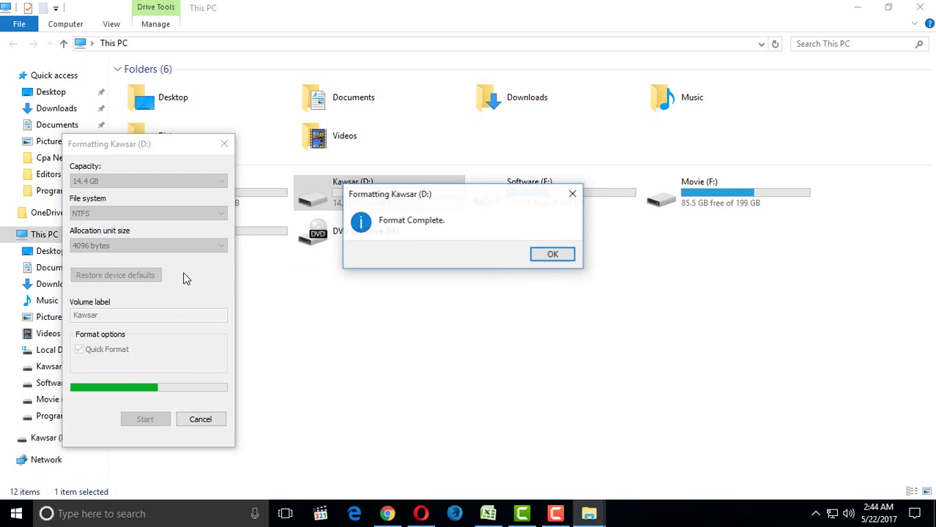
left_click(553, 255)
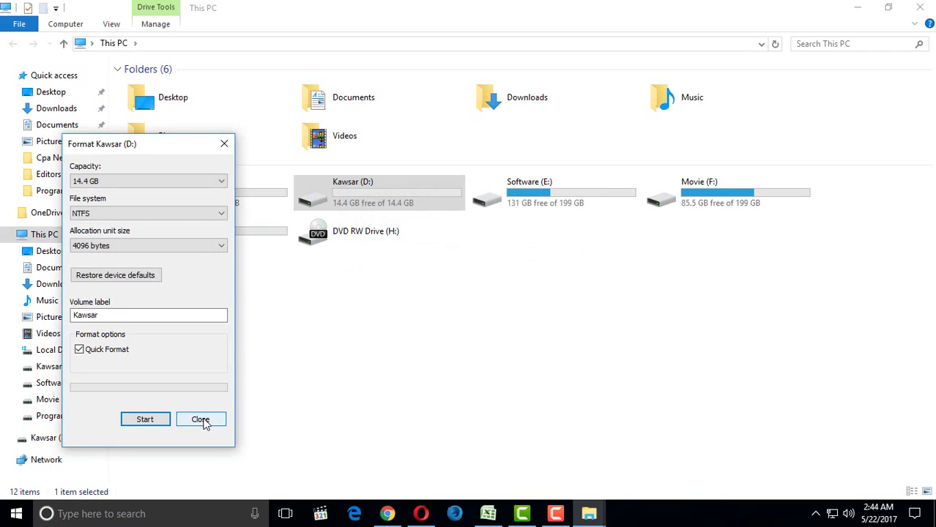
left_click(214, 419)
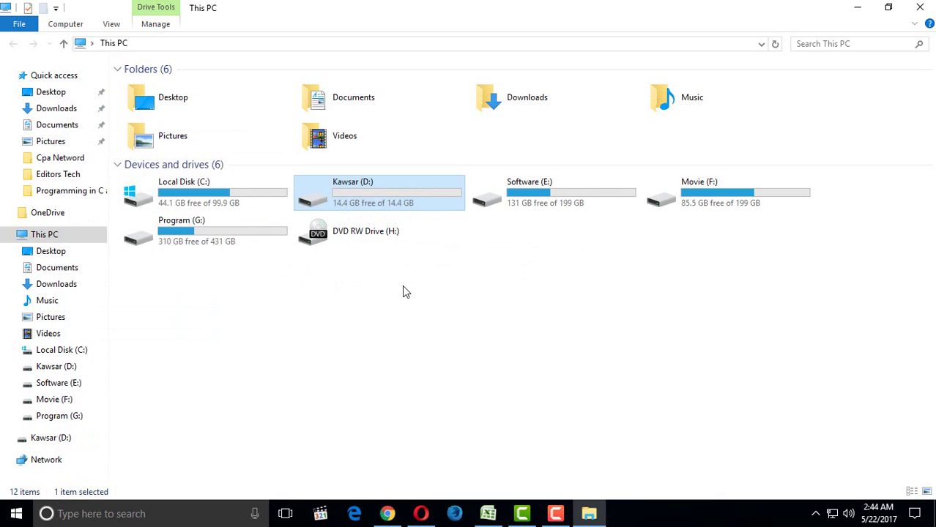
right_click(362, 198)
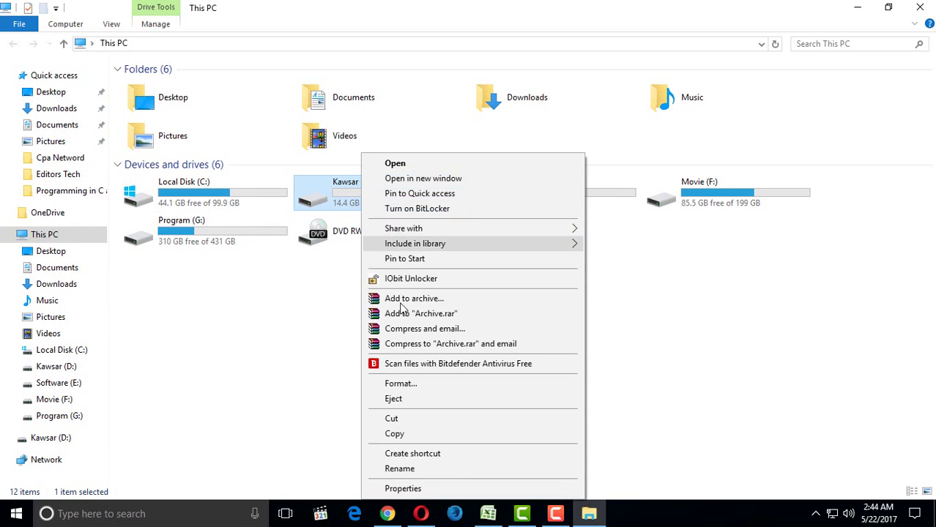
left_click(435, 490)
left_click(599, 166)
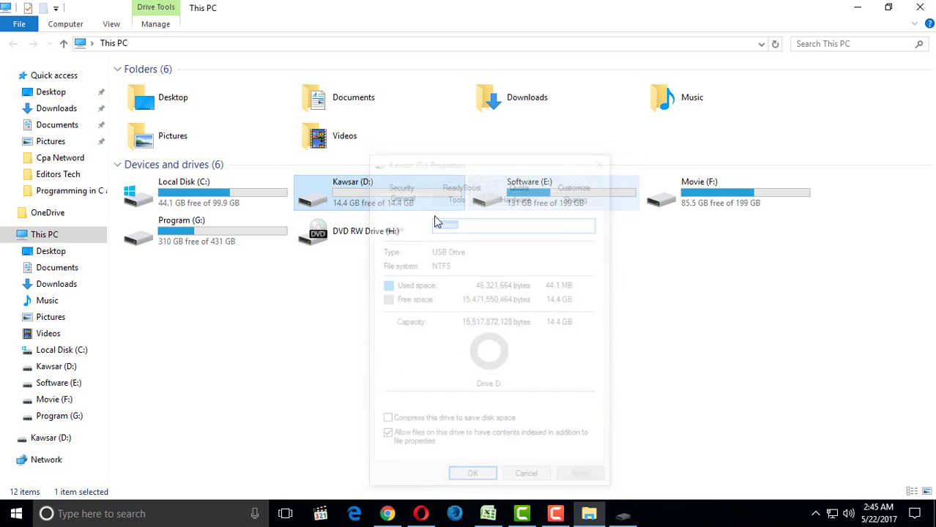
Step: Enable ReadyBoost on drive D: by using the device with the maximum 14749 MB reserved, then refresh and close This PC
right_click(370, 204)
left_click(415, 488)
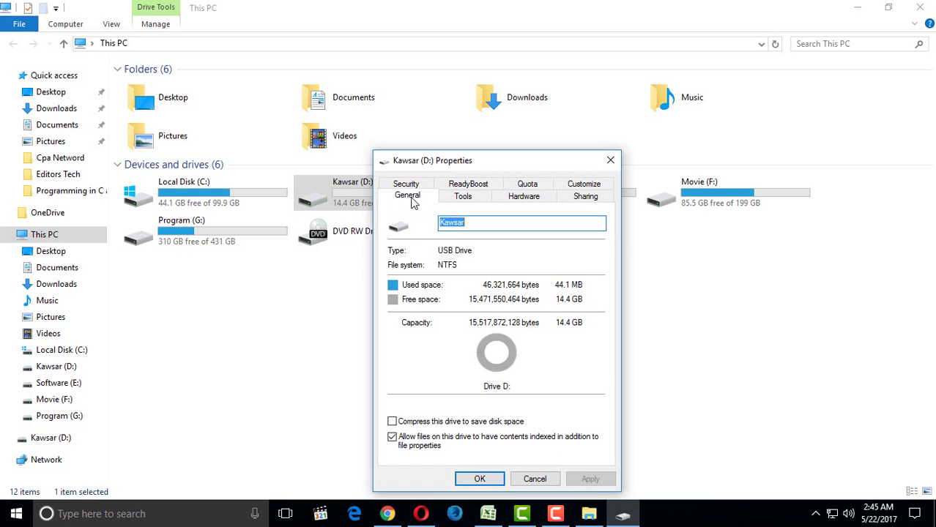
left_click(465, 186)
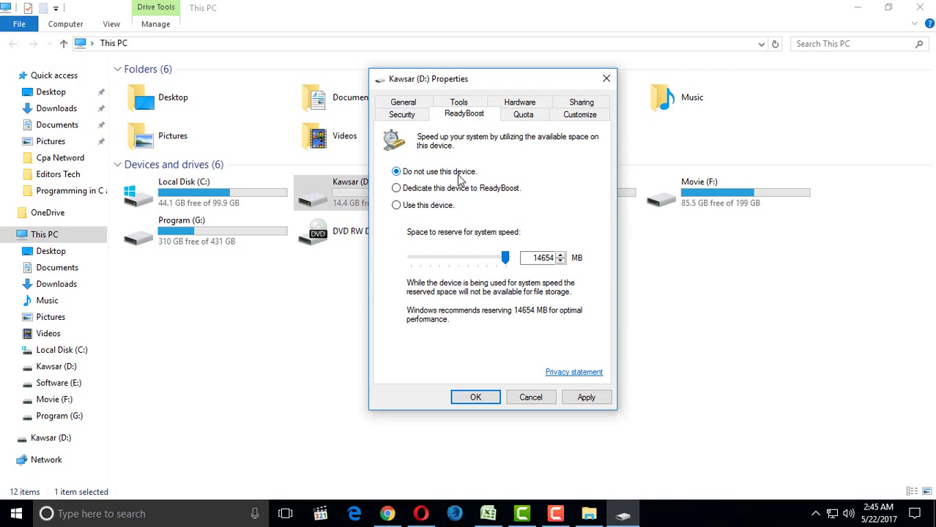
left_click(396, 207)
mouse_move(506, 263)
left_mouse_down()
mouse_move(454, 262)
mouse_move(518, 267)
left_mouse_up()
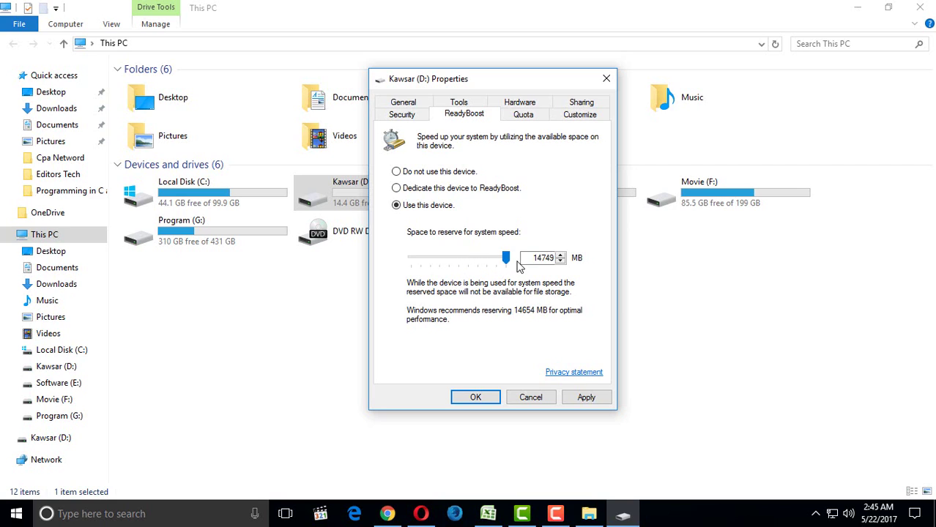
left_click(586, 400)
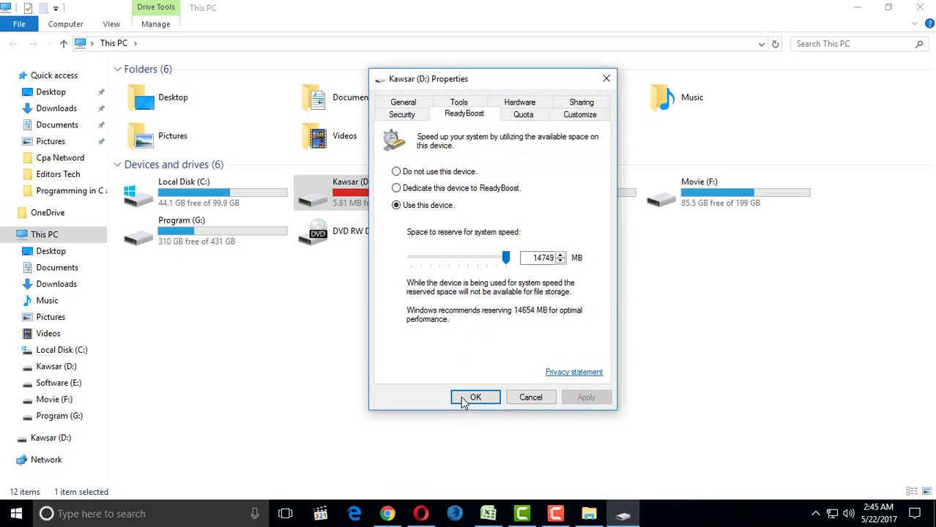
left_click(474, 398)
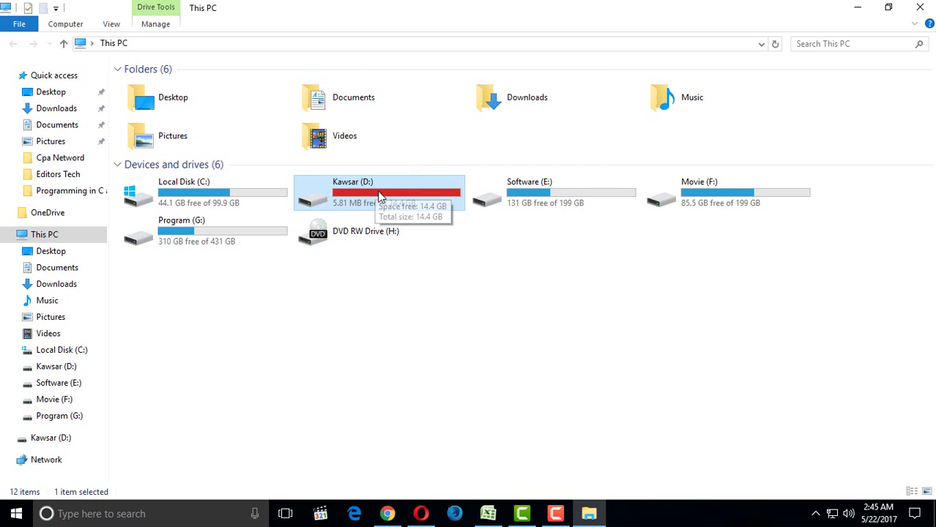
left_click(775, 43)
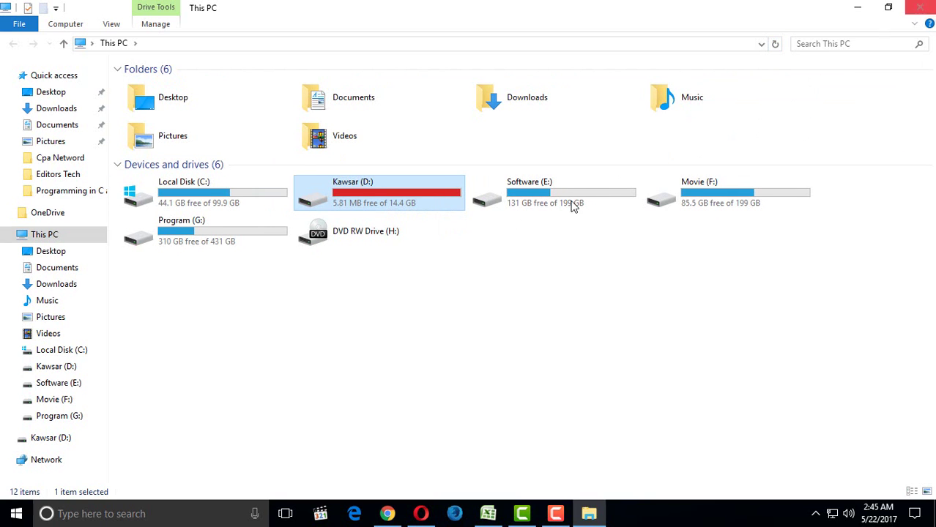
left_click(920, 7)
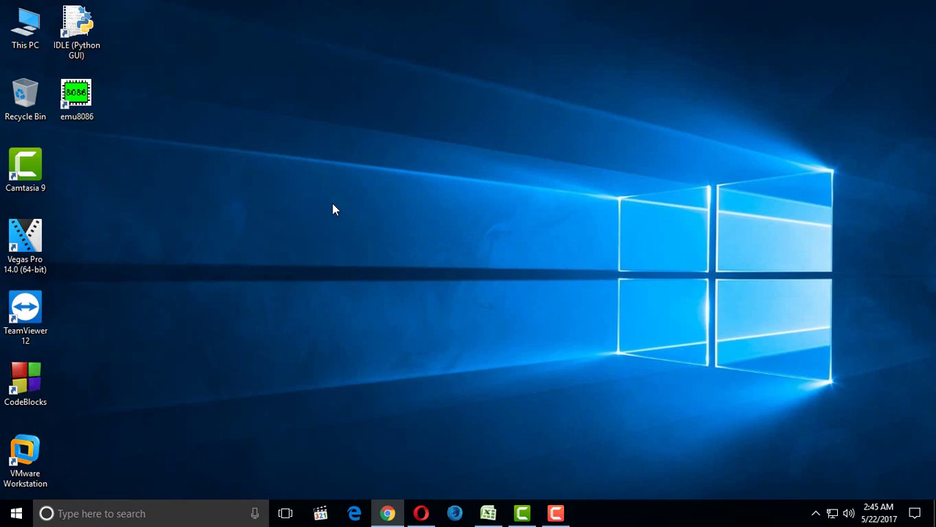
right_click(333, 205)
left_click(356, 243)
right_click(358, 189)
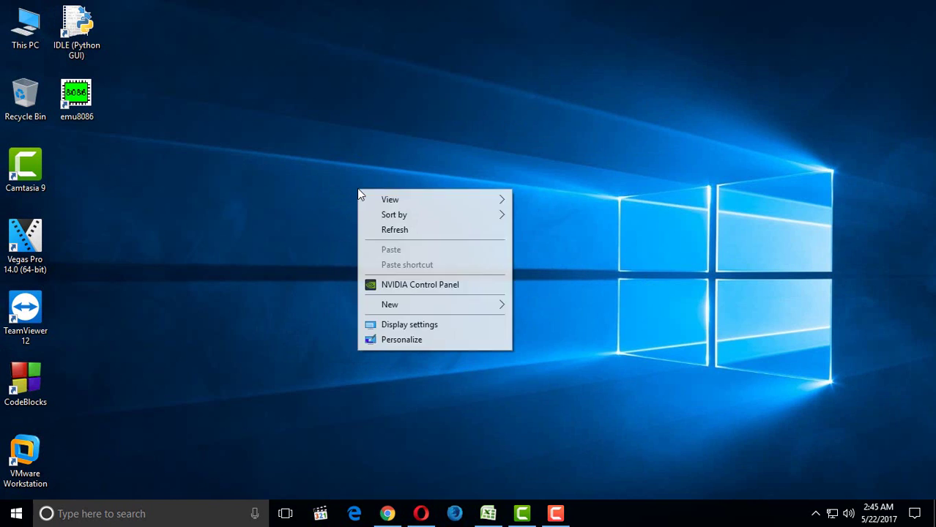
left_click(381, 231)
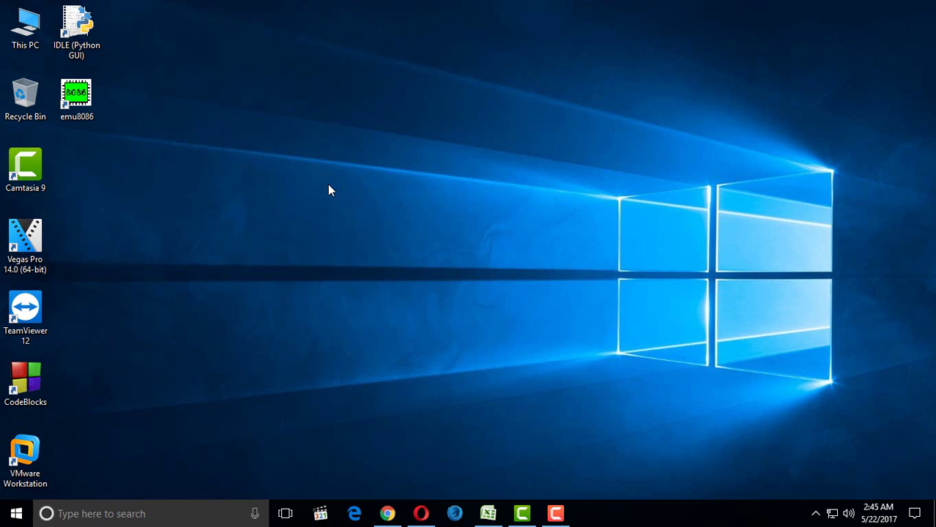
Step: Check drive D: in This PC, view the installer in the PhysX folder under Software on drive E:, and close the window
double_click(25, 27)
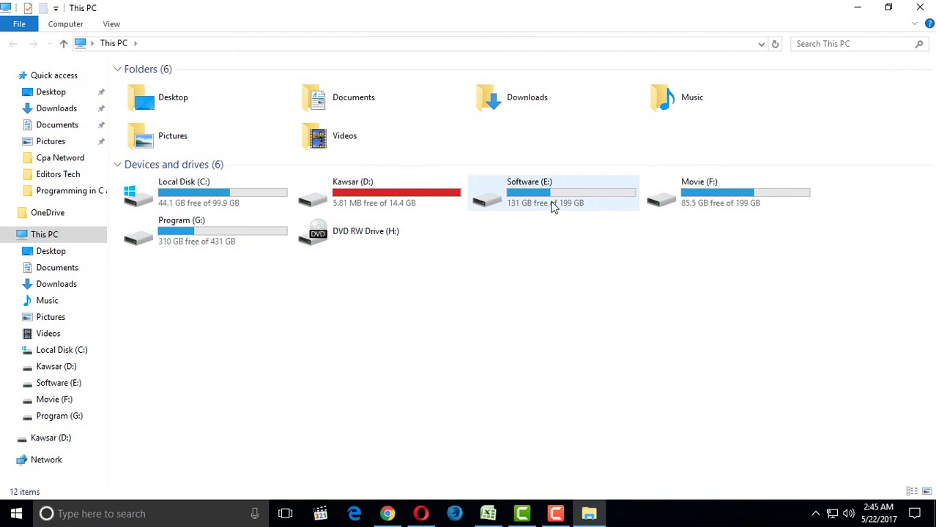
mouse_move(553, 208)
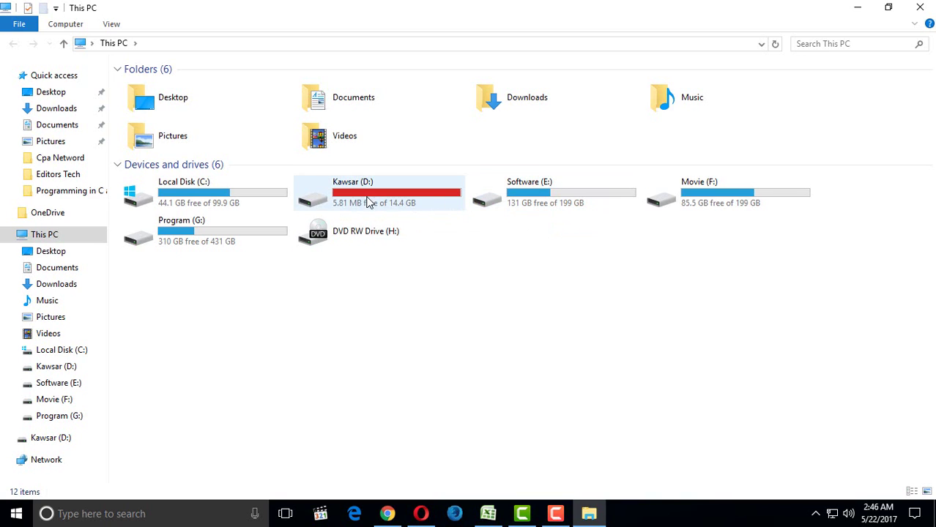
mouse_move(374, 201)
double_click(539, 200)
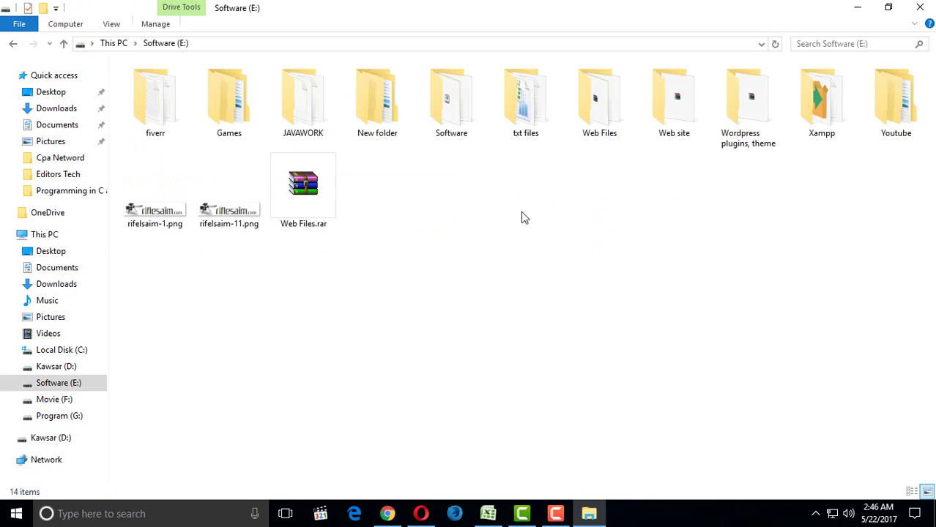
double_click(445, 121)
double_click(491, 278)
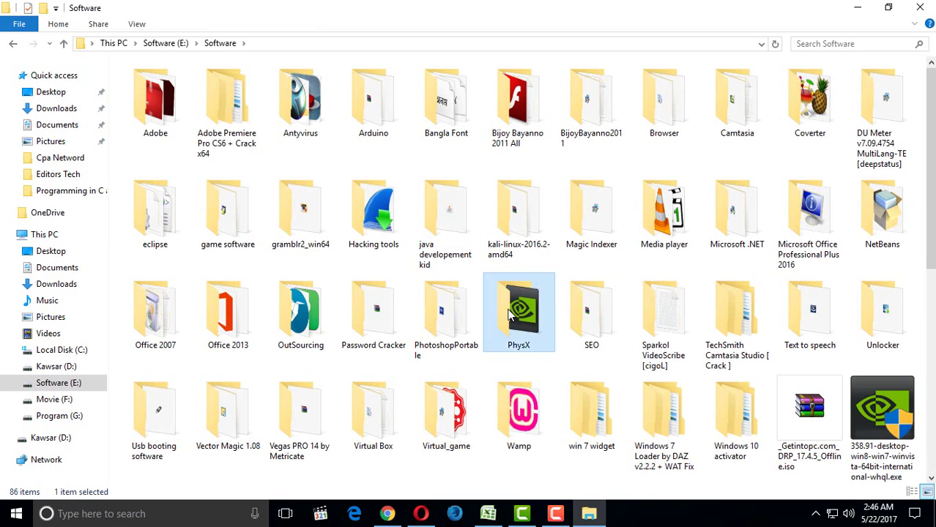
left_click(179, 139)
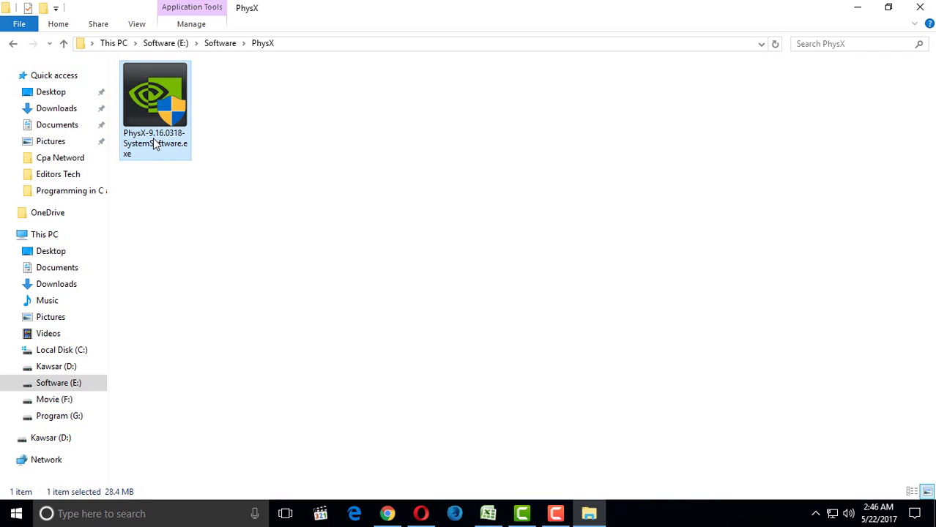
left_click(921, 11)
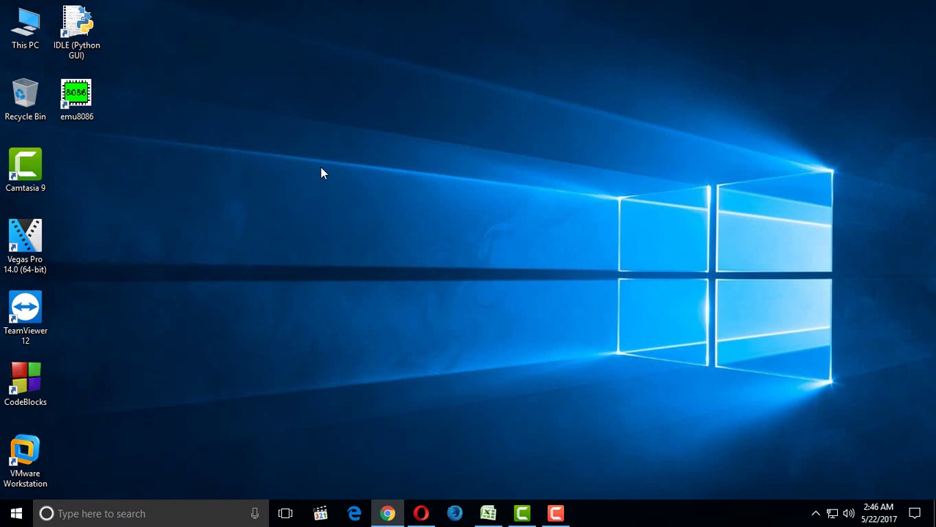
right_click(320, 167)
left_click(356, 208)
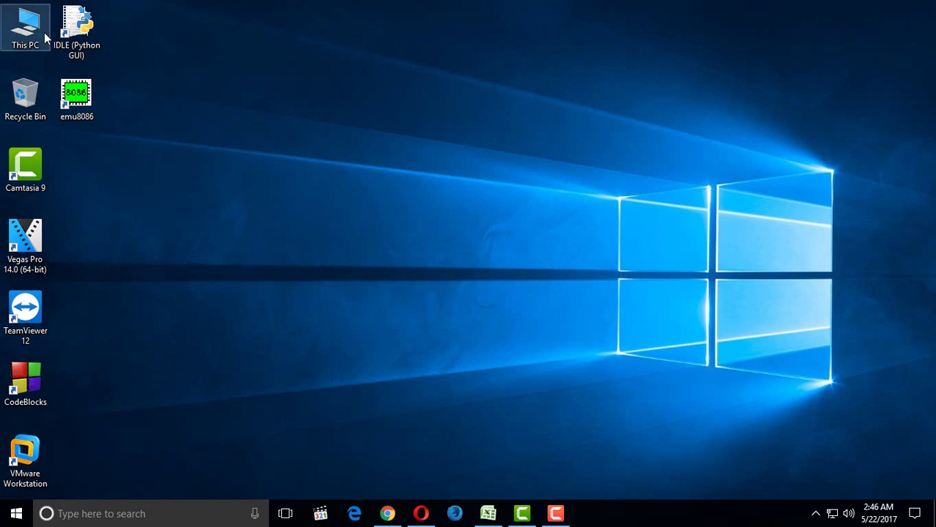
Step: Turn off ReadyBoost on drive D: by setting it to not use the device, then refresh and close This PC
double_click(41, 33)
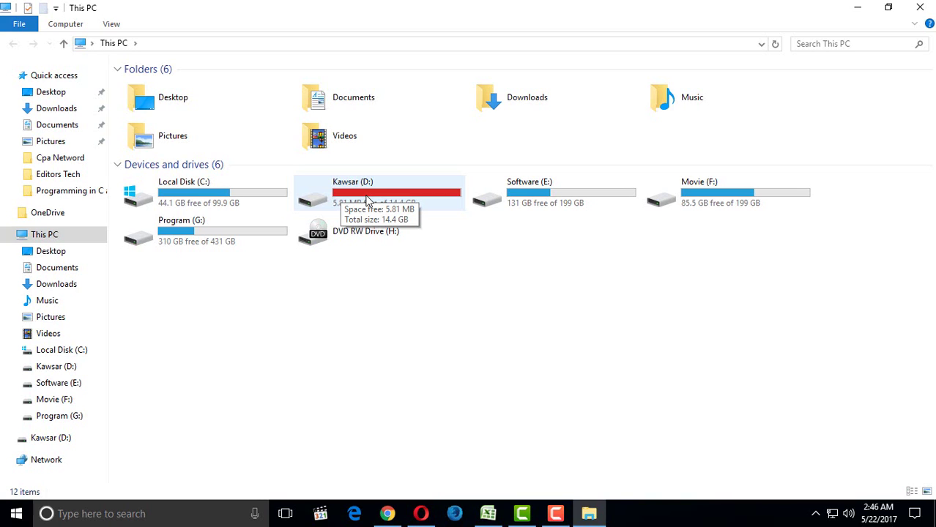
left_click(368, 201)
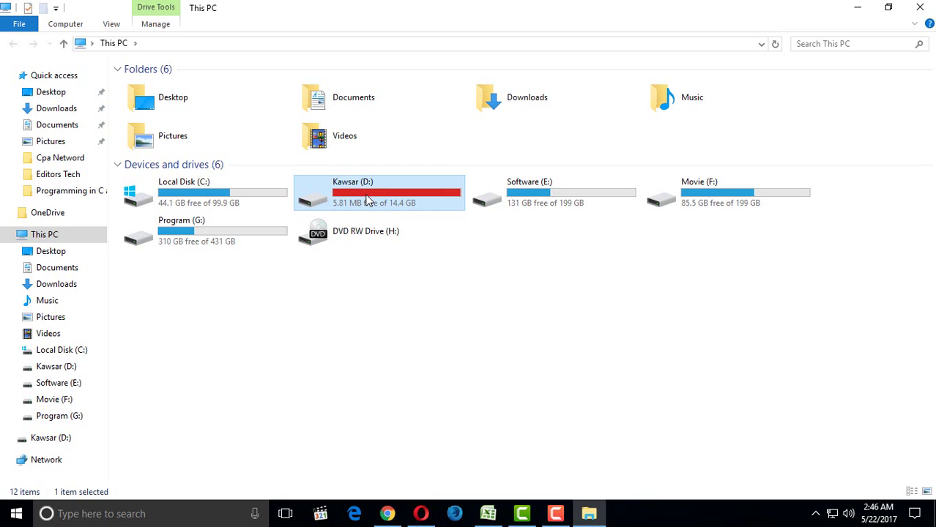
right_click(367, 201)
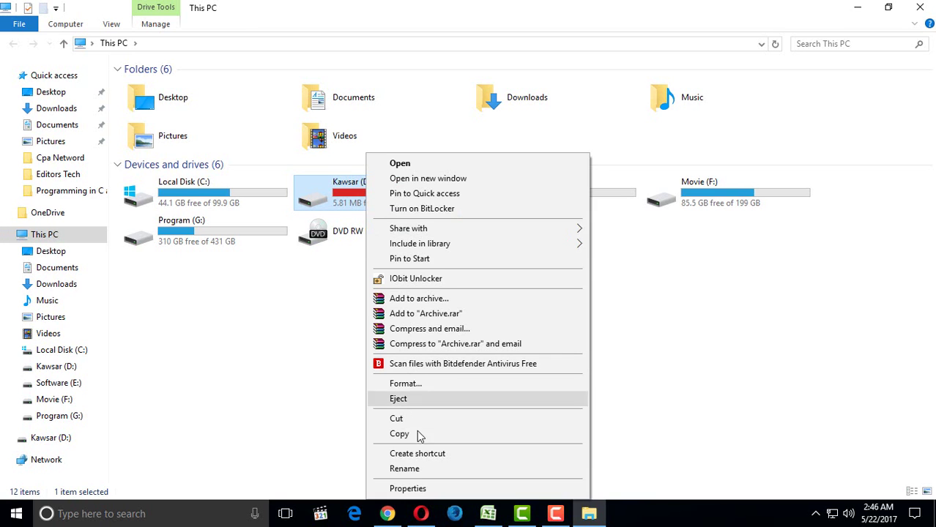
left_click(411, 487)
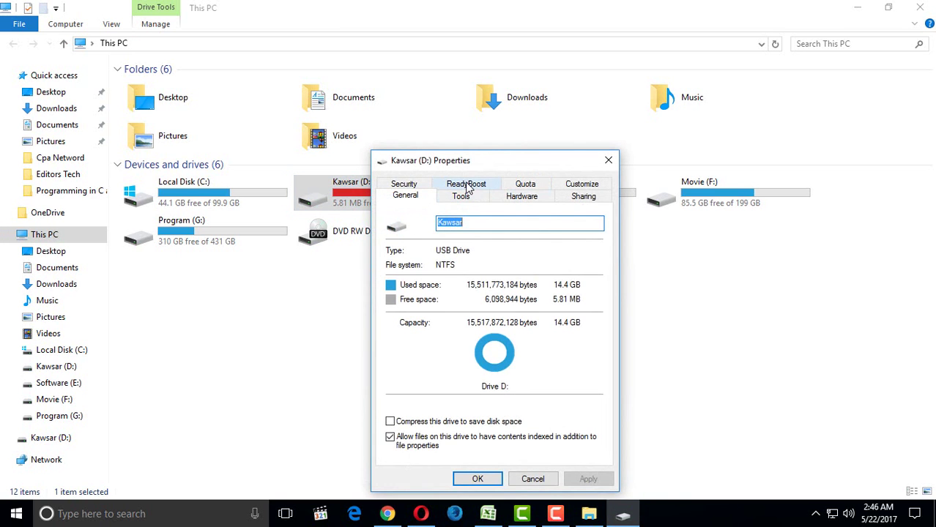
left_click(469, 187)
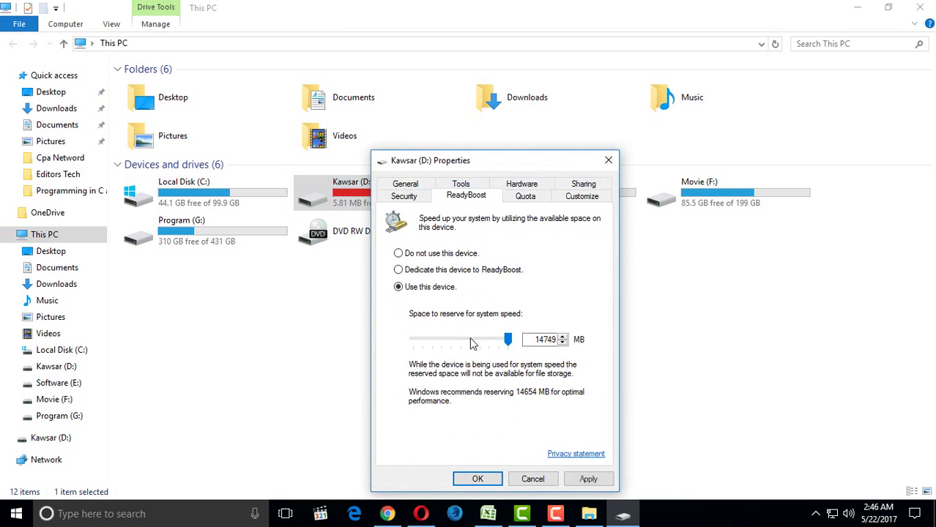
left_click(451, 260)
left_click(586, 480)
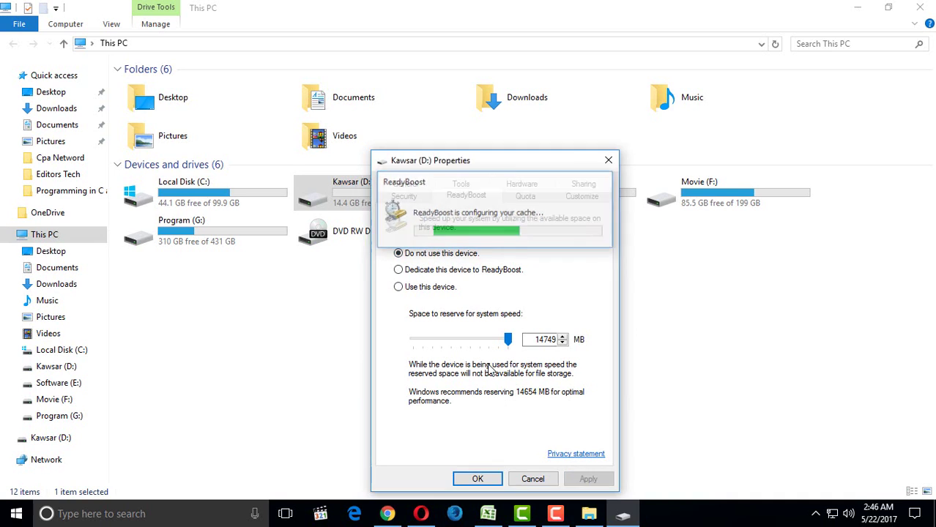
left_click(476, 479)
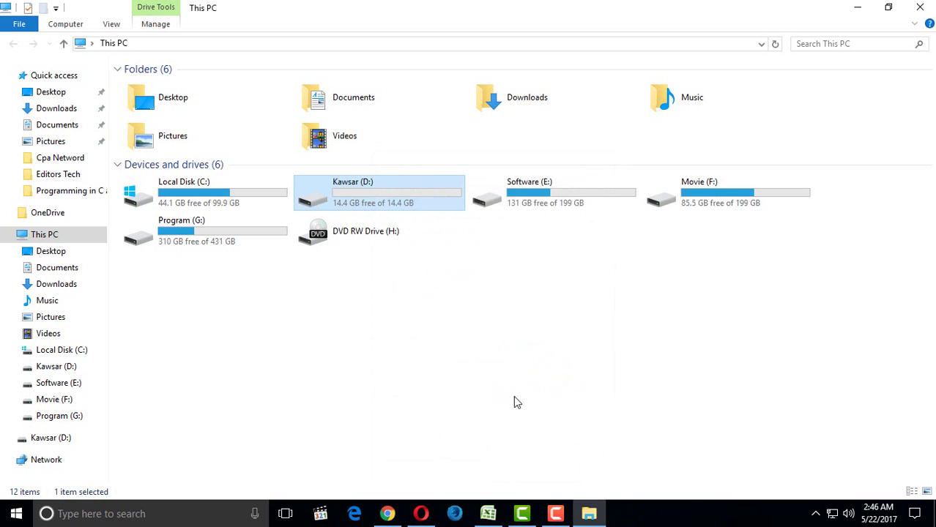
left_click(775, 44)
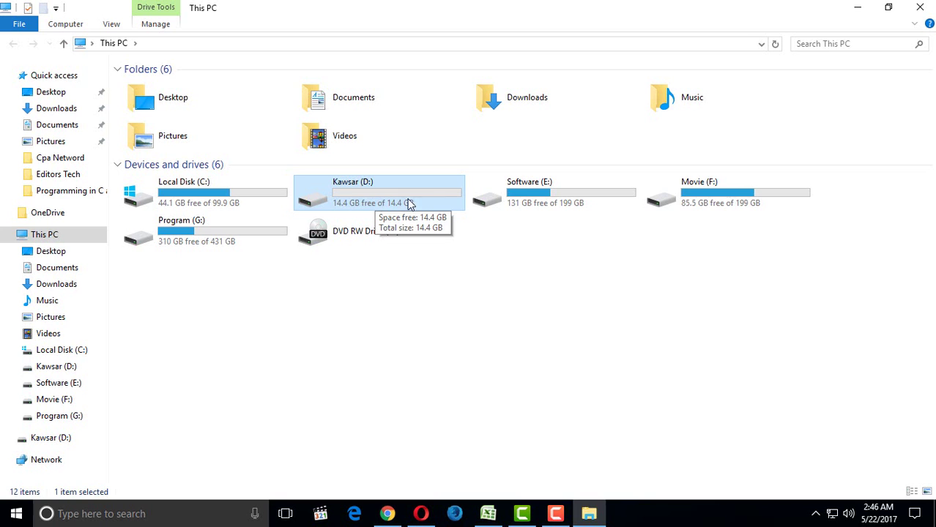
left_click(920, 8)
right_click(451, 206)
left_click(480, 257)
right_click(476, 239)
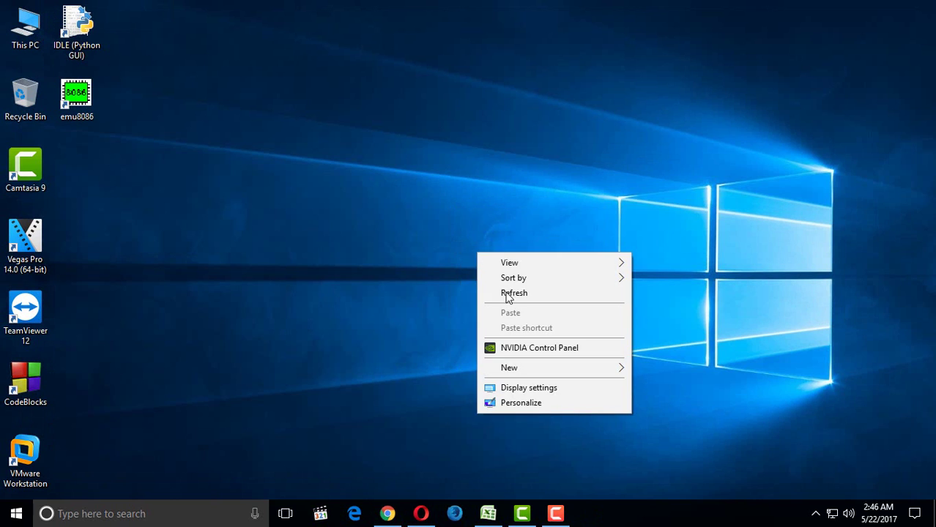
left_click(510, 294)
right_click(472, 219)
left_click(490, 260)
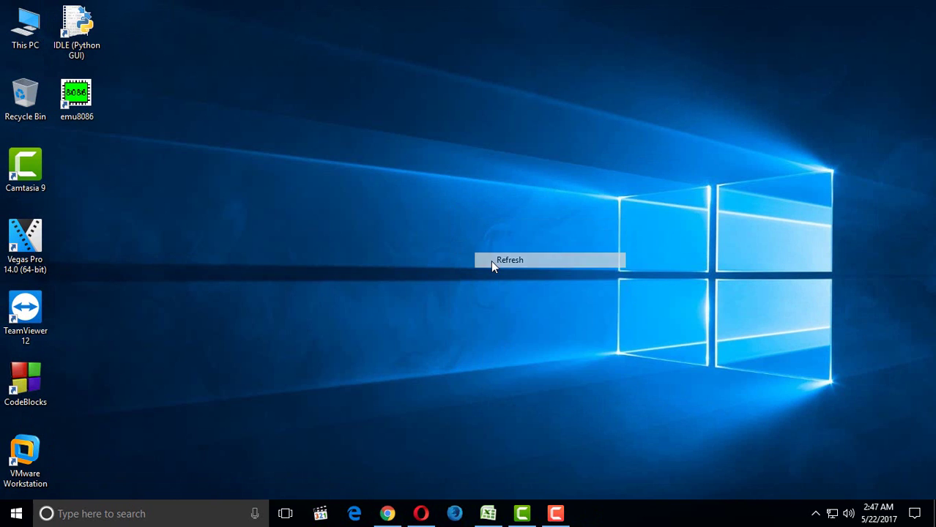
right_click(491, 261)
left_click(513, 300)
right_click(480, 219)
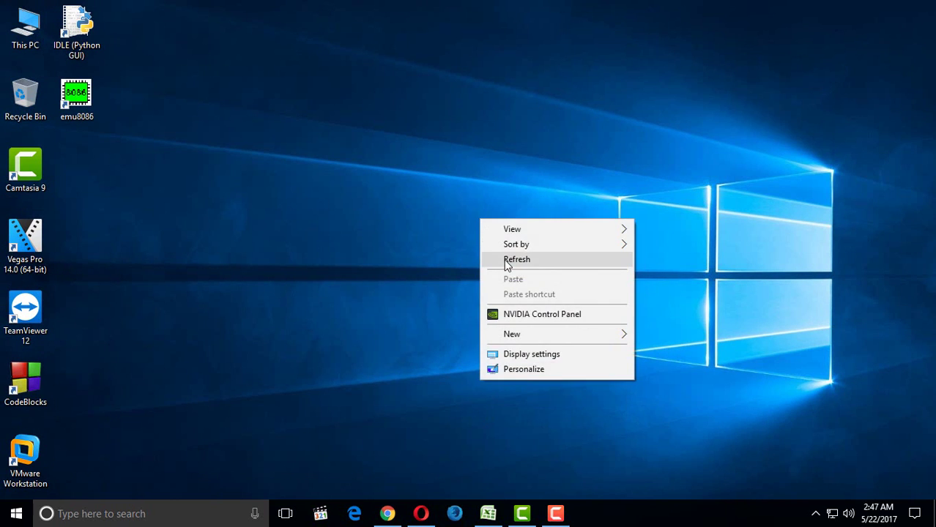
left_click(504, 261)
right_click(503, 251)
left_click(525, 295)
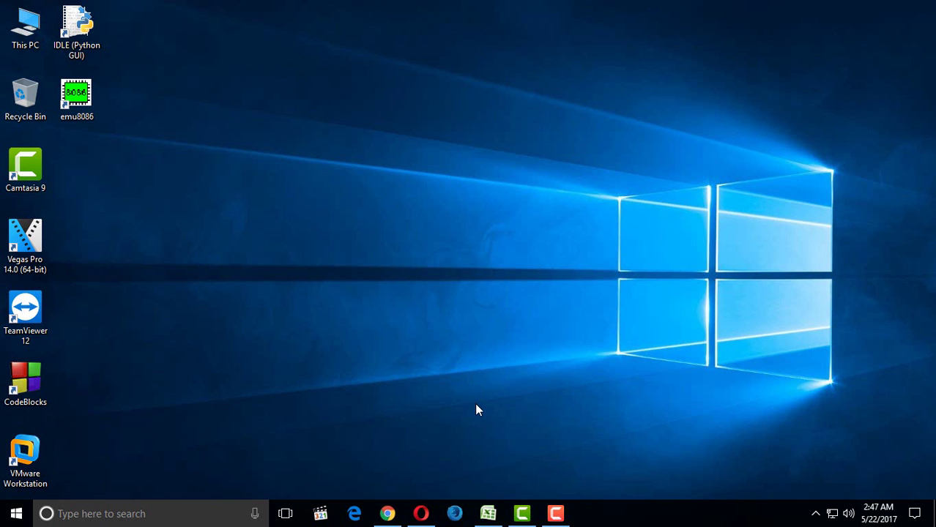
mouse_move(558, 517)
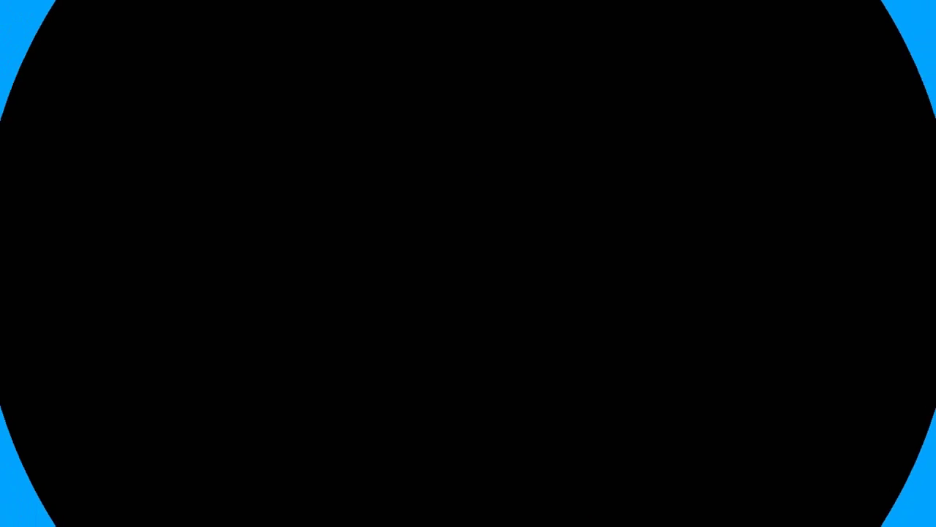